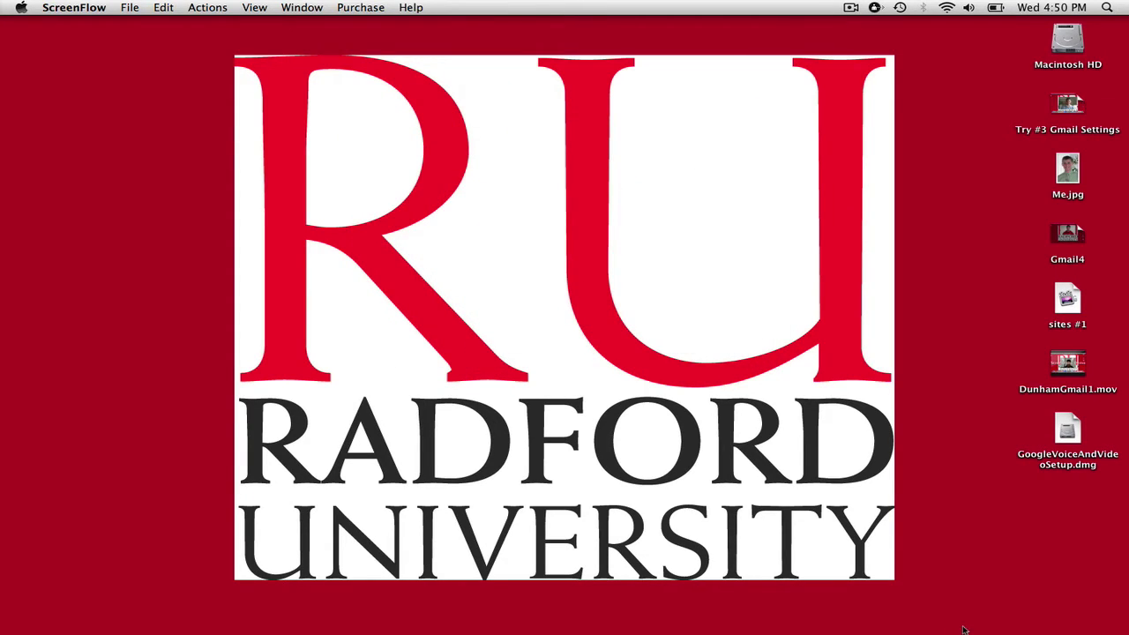
Step: Restore the Firefox window and open the radfordeducationgroup site from My sites
mouse_move(971, 632)
left_click(997, 607)
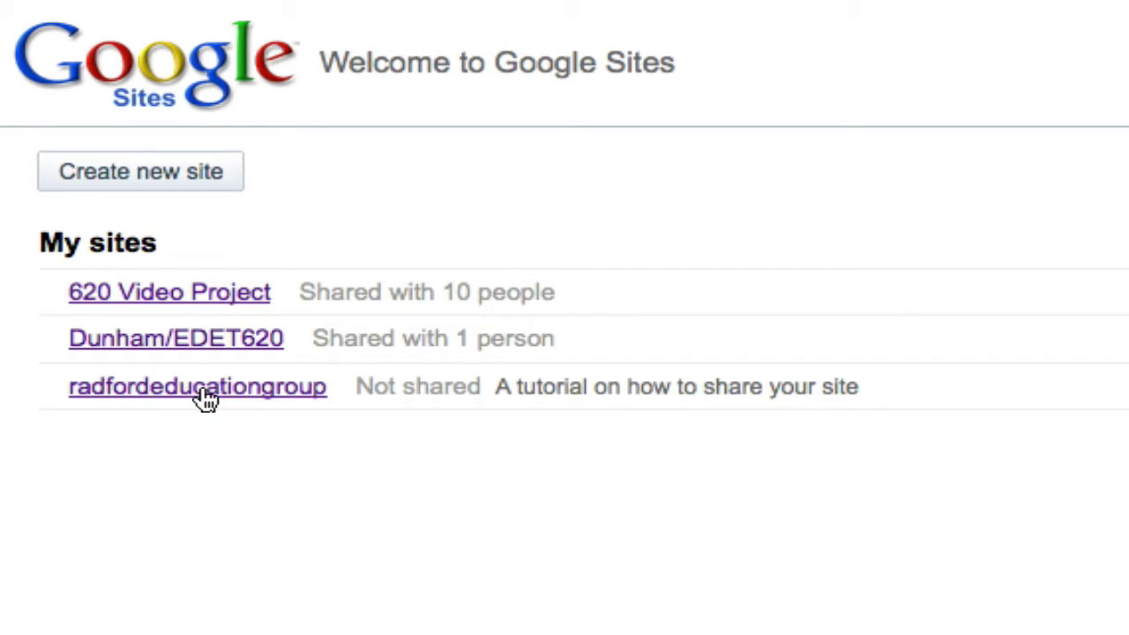
left_click(202, 393)
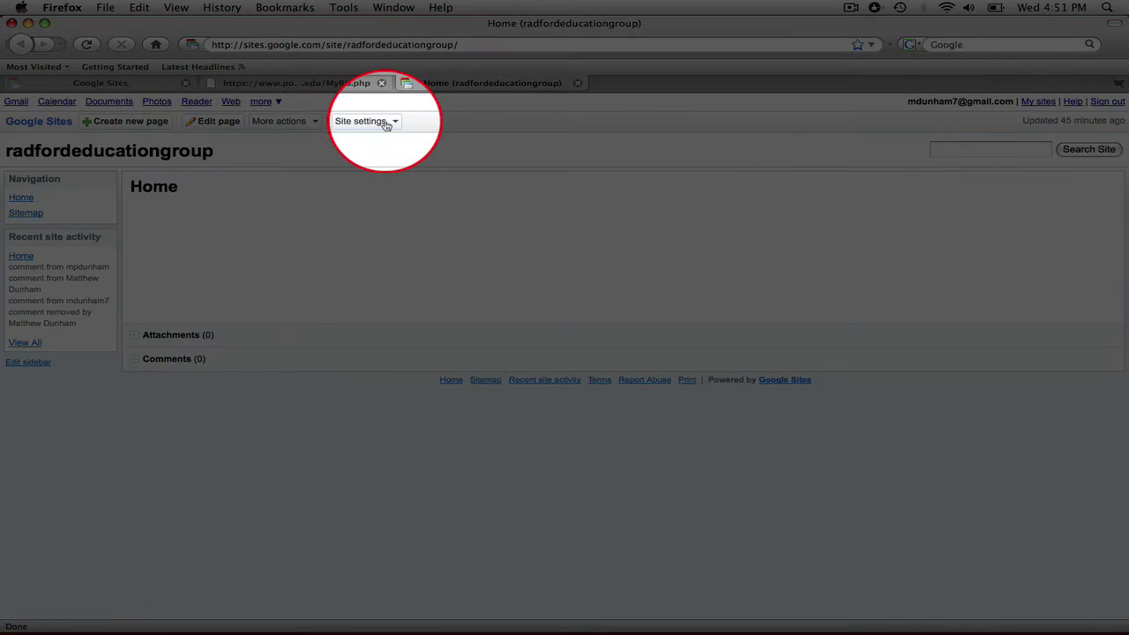
Step: Go to Share this site under Site settings and invite new people as owners
left_click(386, 121)
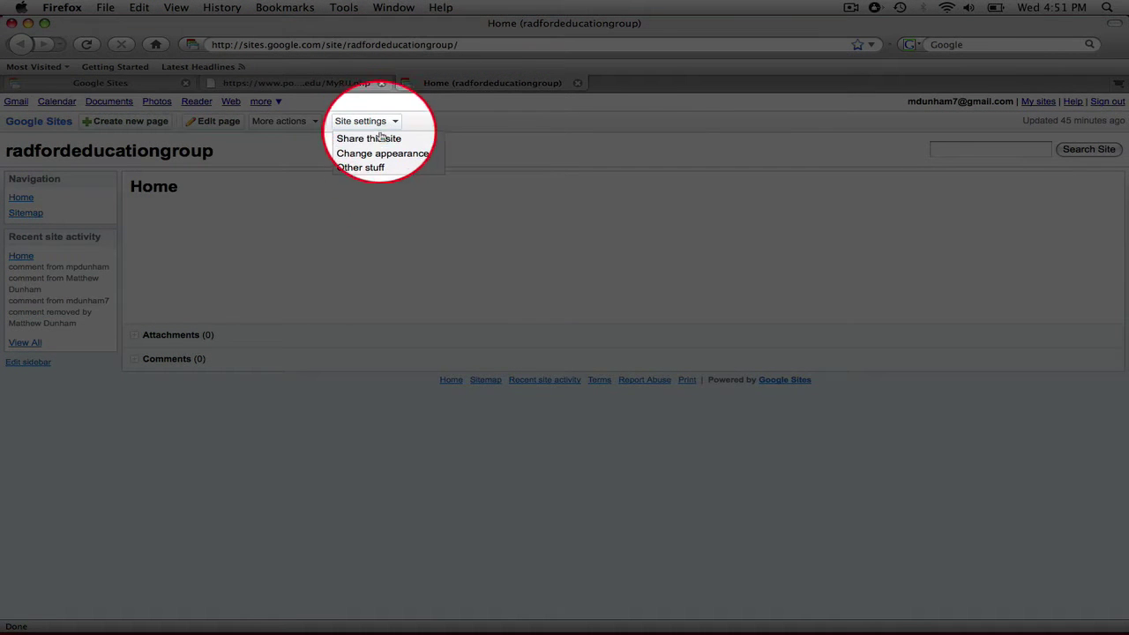
left_click(381, 139)
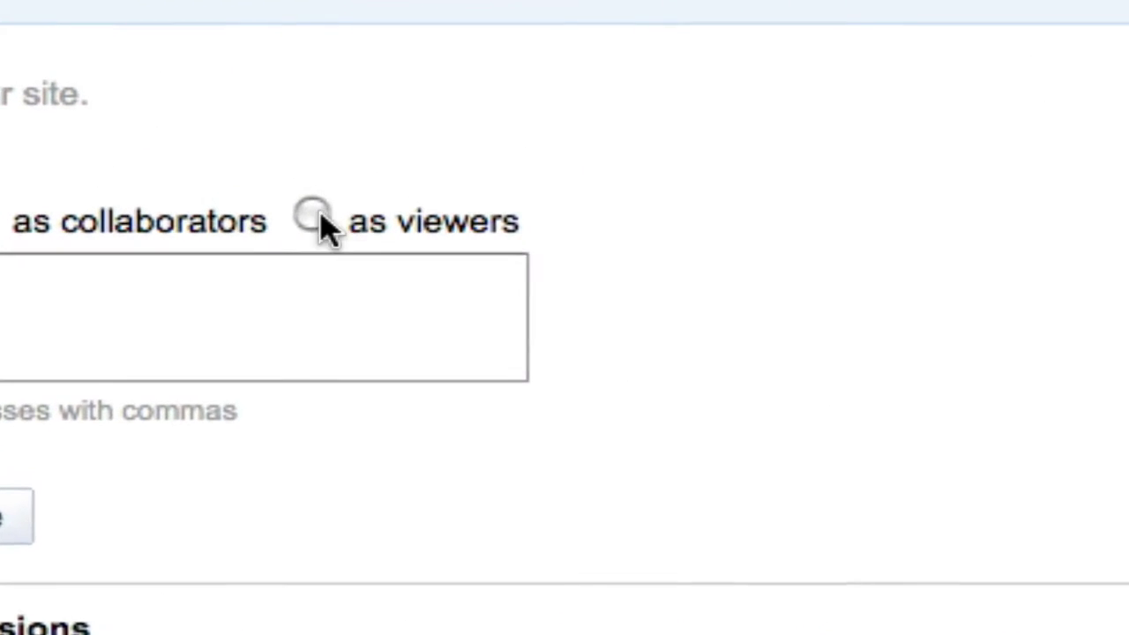
left_click(313, 215)
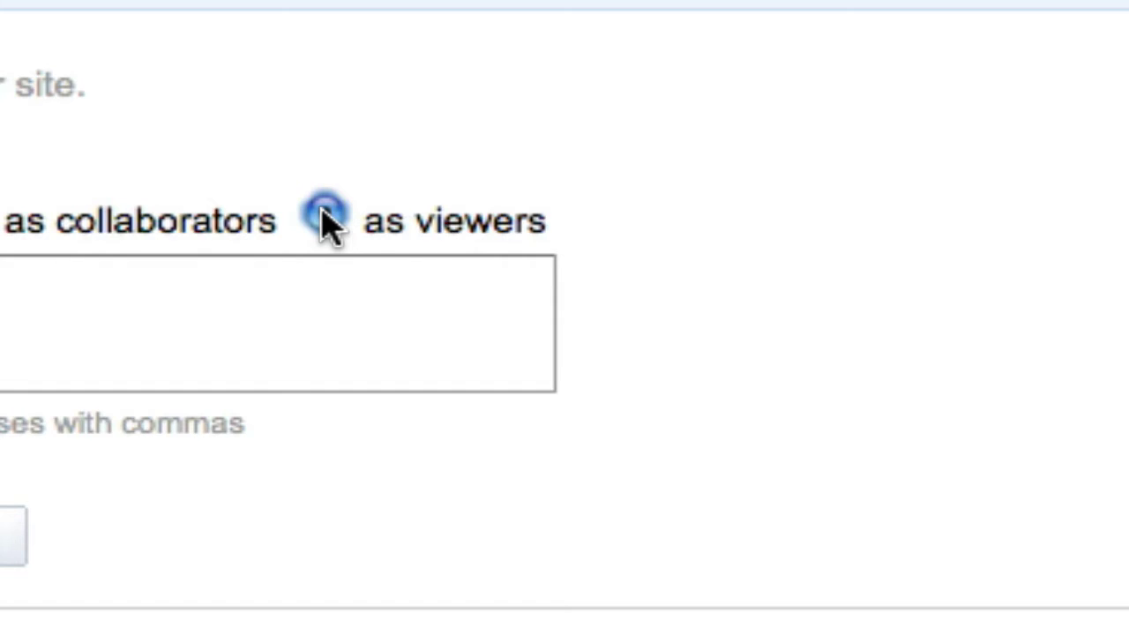
left_click(0, 216)
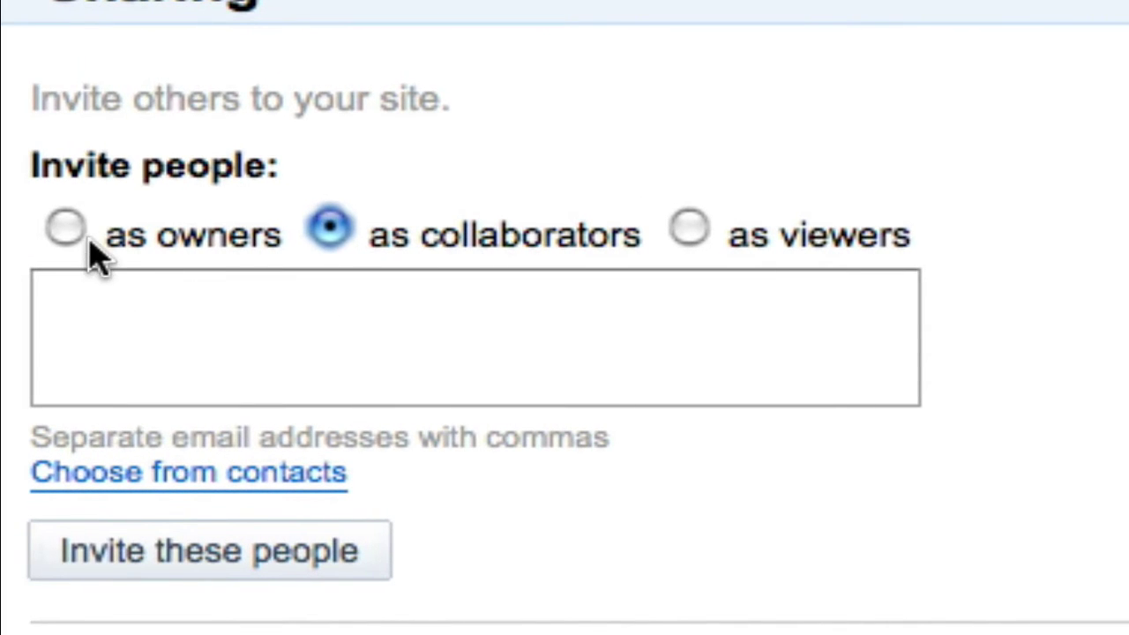
left_click(69, 231)
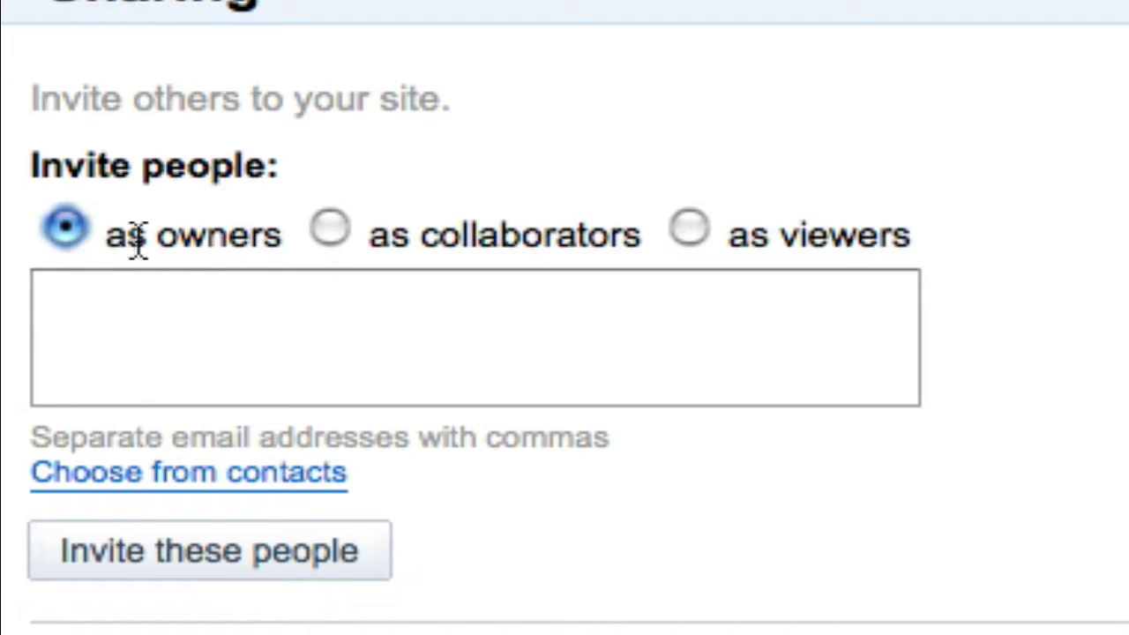
left_click(253, 337)
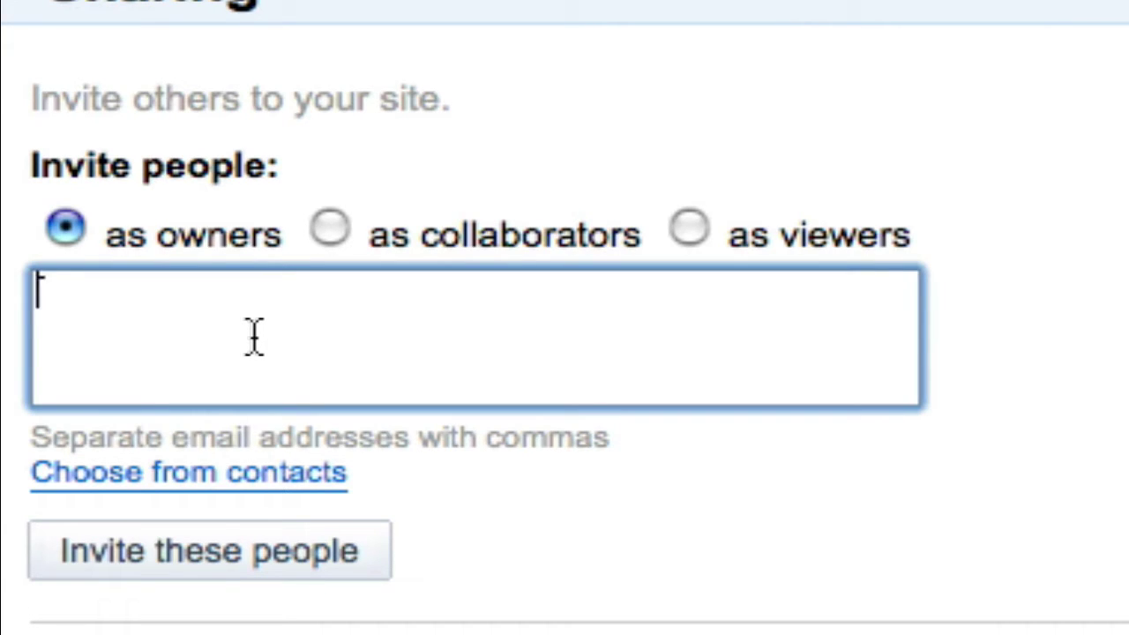
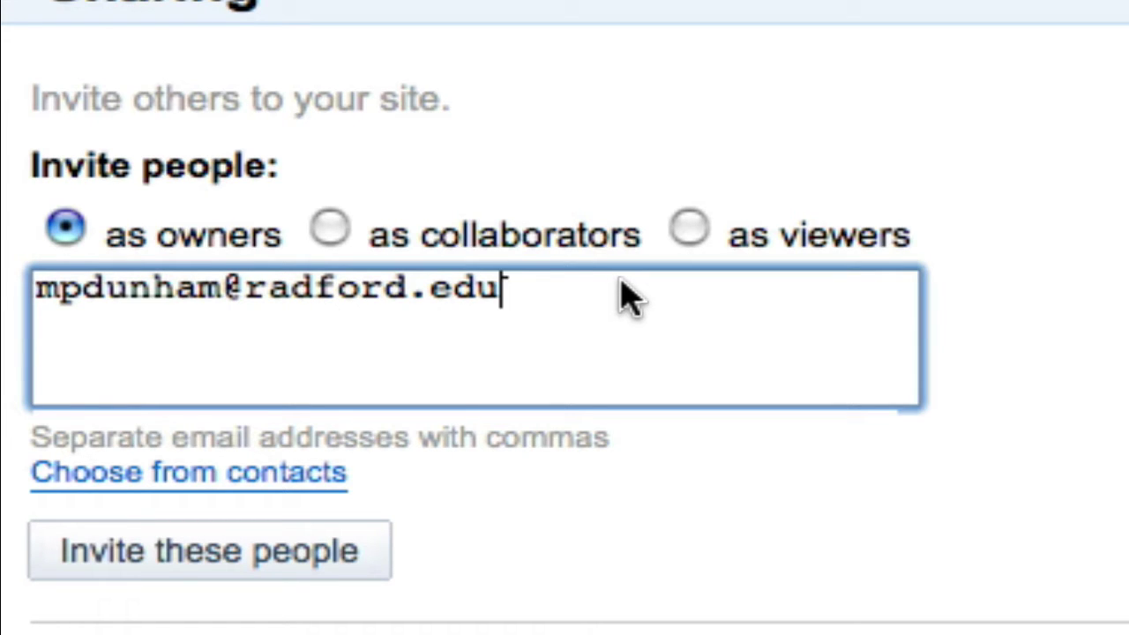
Step: Invite the university e-mail address as an owner with the message 'Please join my site!'
left_click(225, 578)
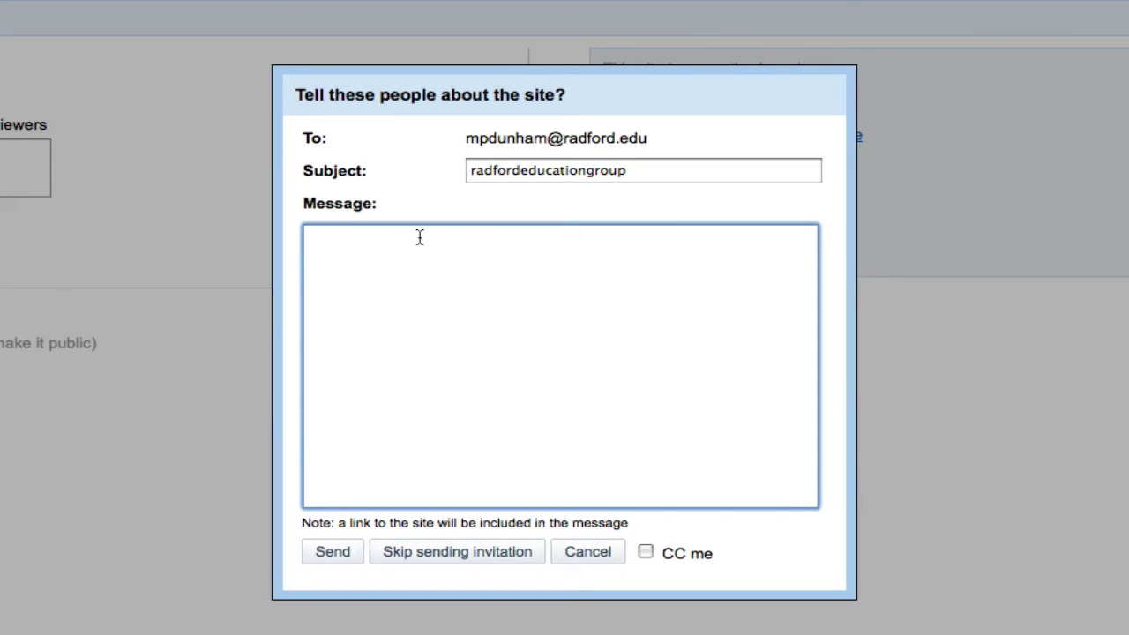
type("Please join my ")
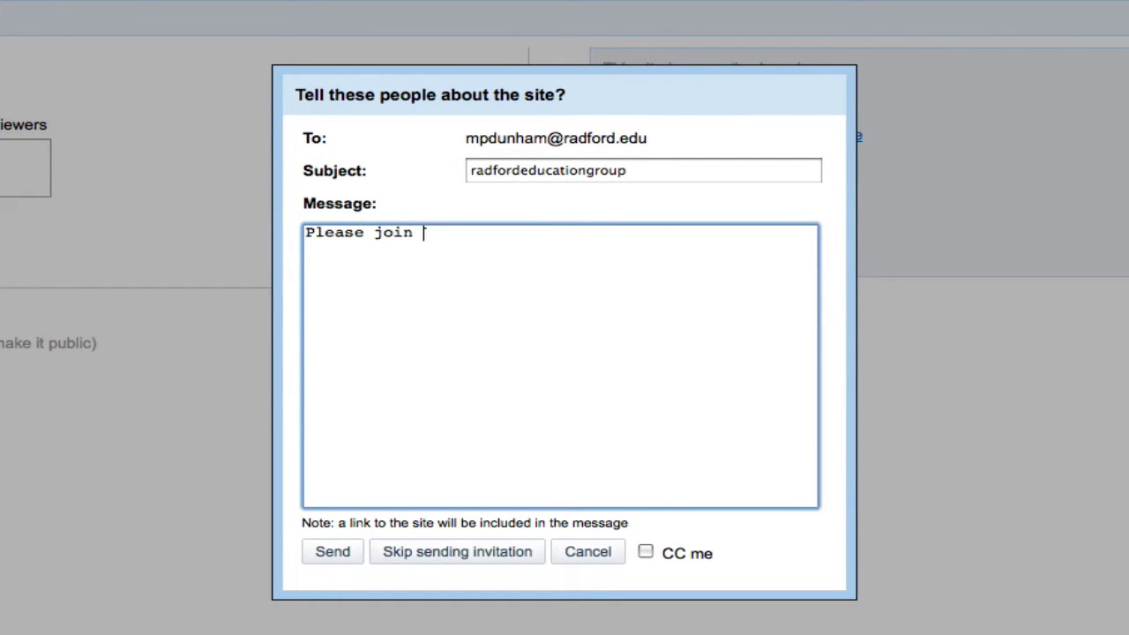
type("site!")
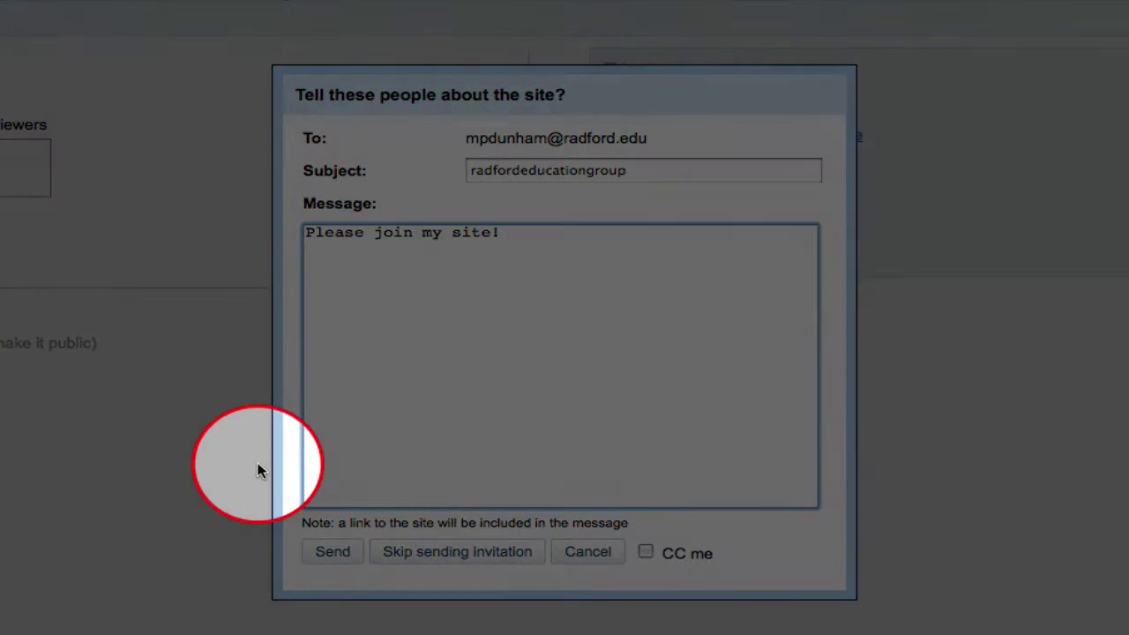
left_click(334, 553)
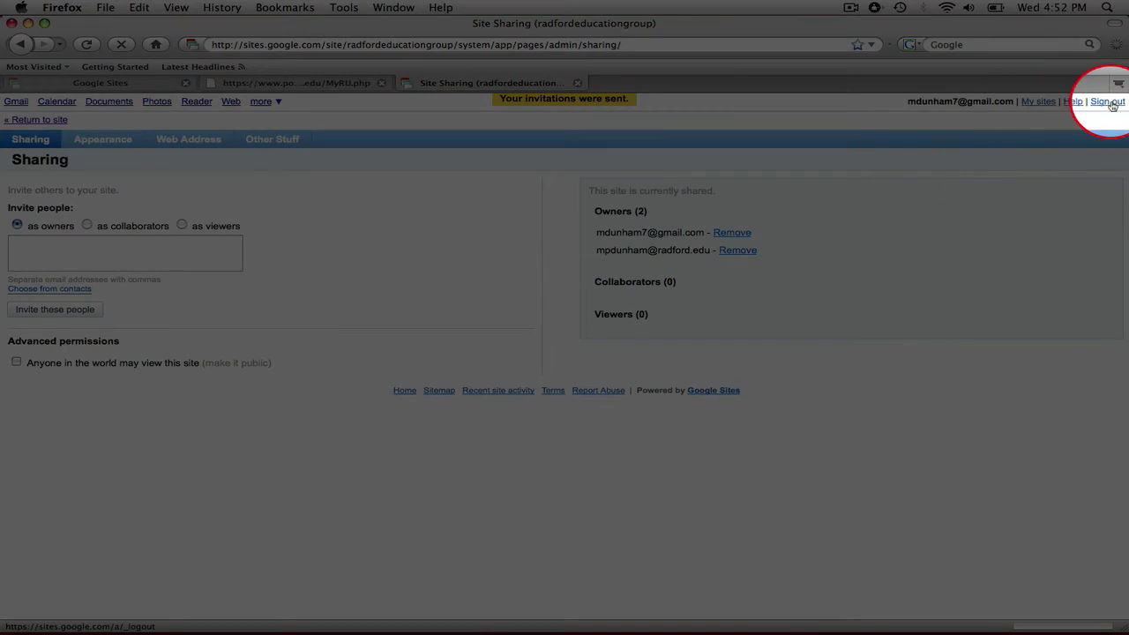
Step: Sign out, then follow the link in the radfordeducationgroup invitation in the university inbox
left_click(1109, 102)
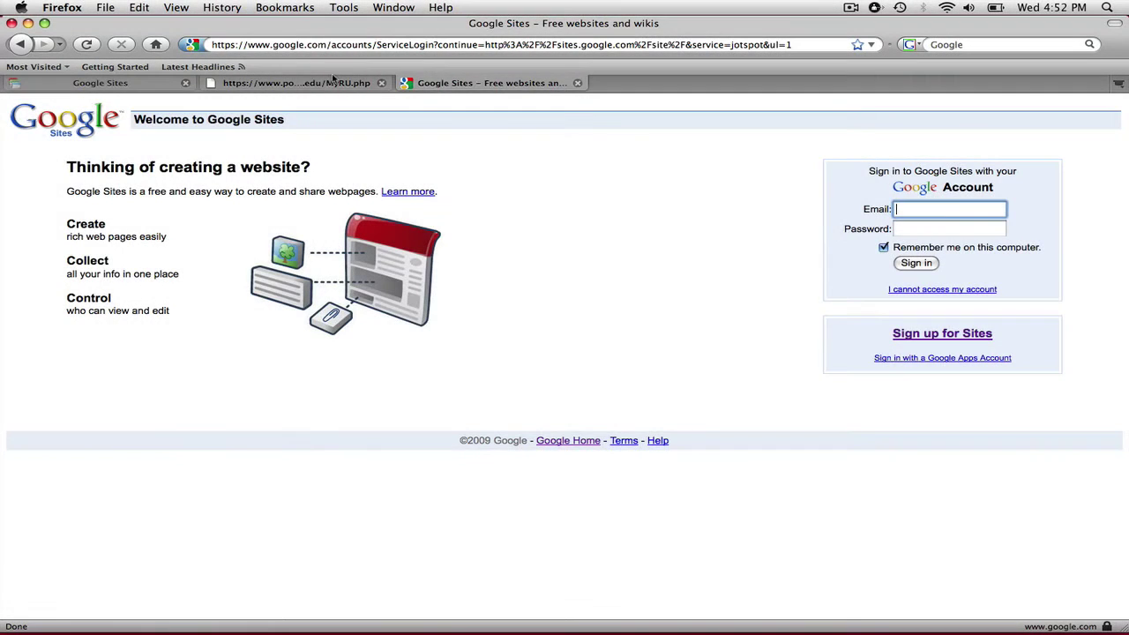
left_click(320, 85)
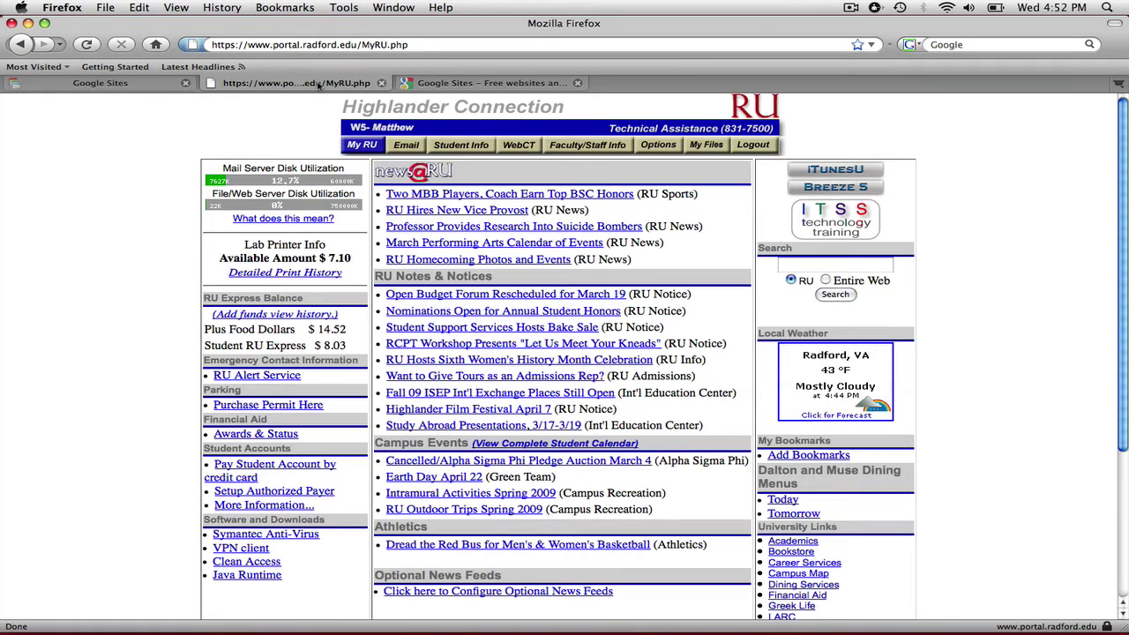
left_click(409, 148)
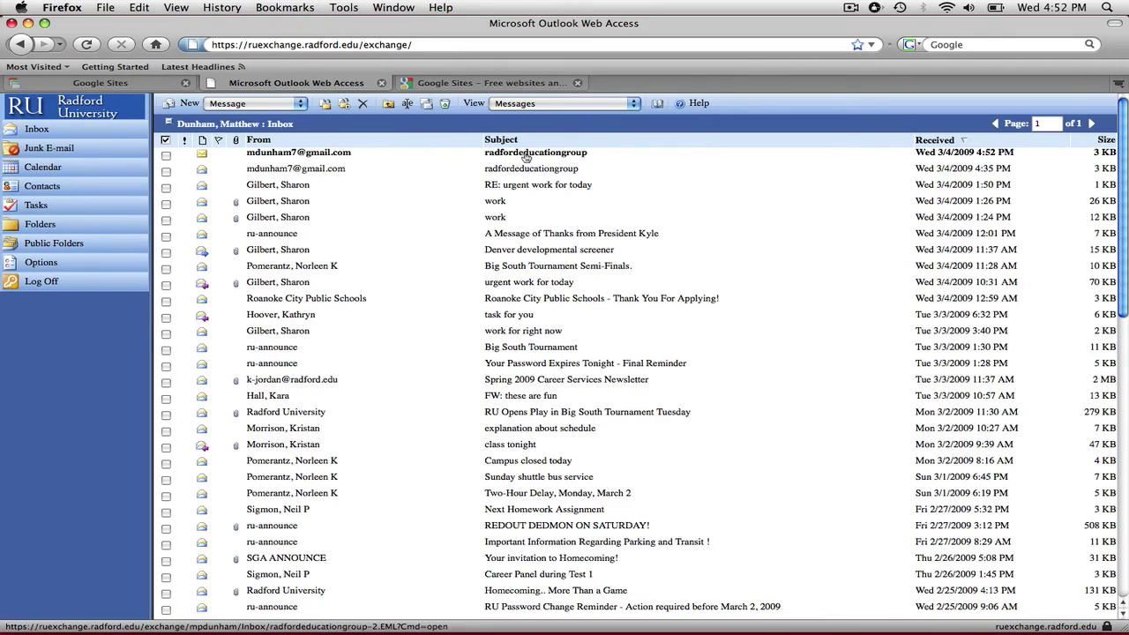
left_click(527, 156)
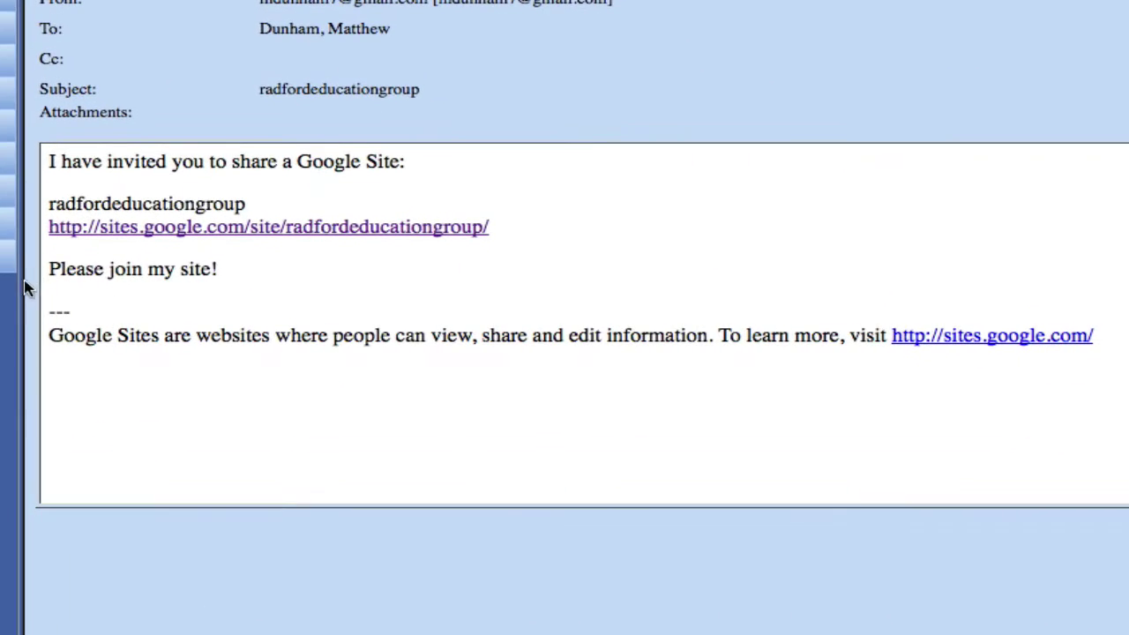
left_click(210, 230)
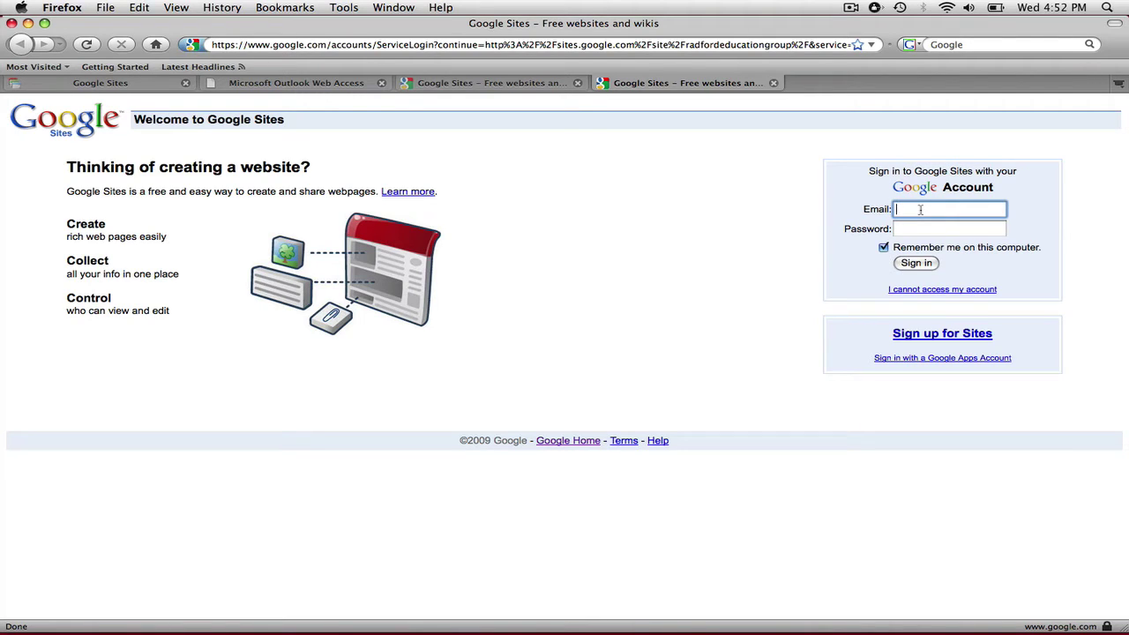
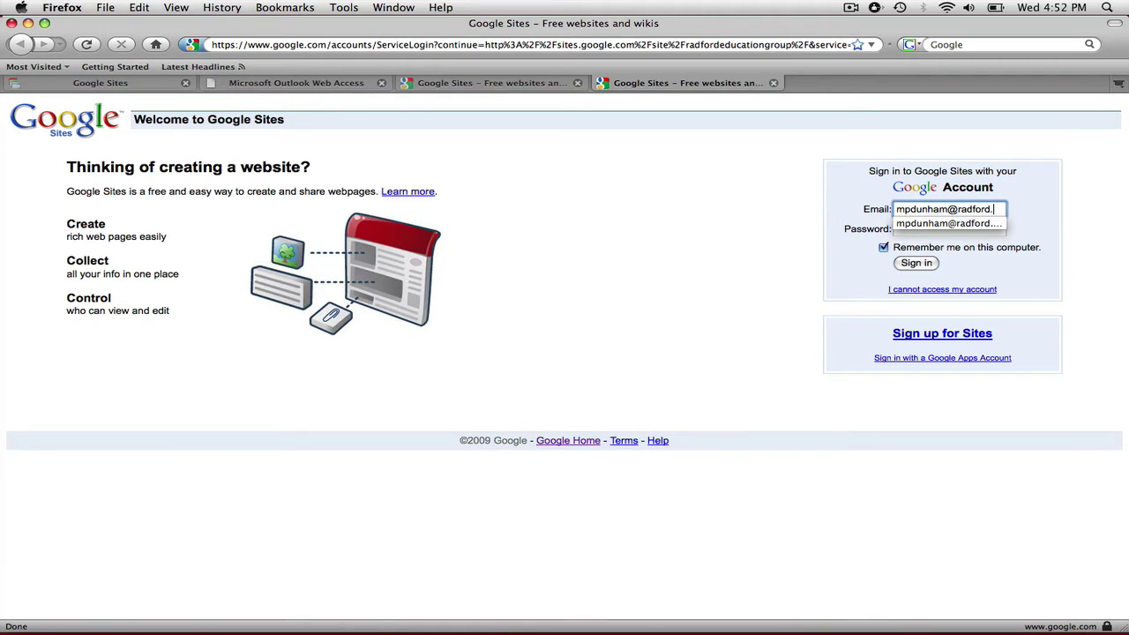
Step: Sign in to Google Sites with the invited university e-mail account and its password
key("Escape")
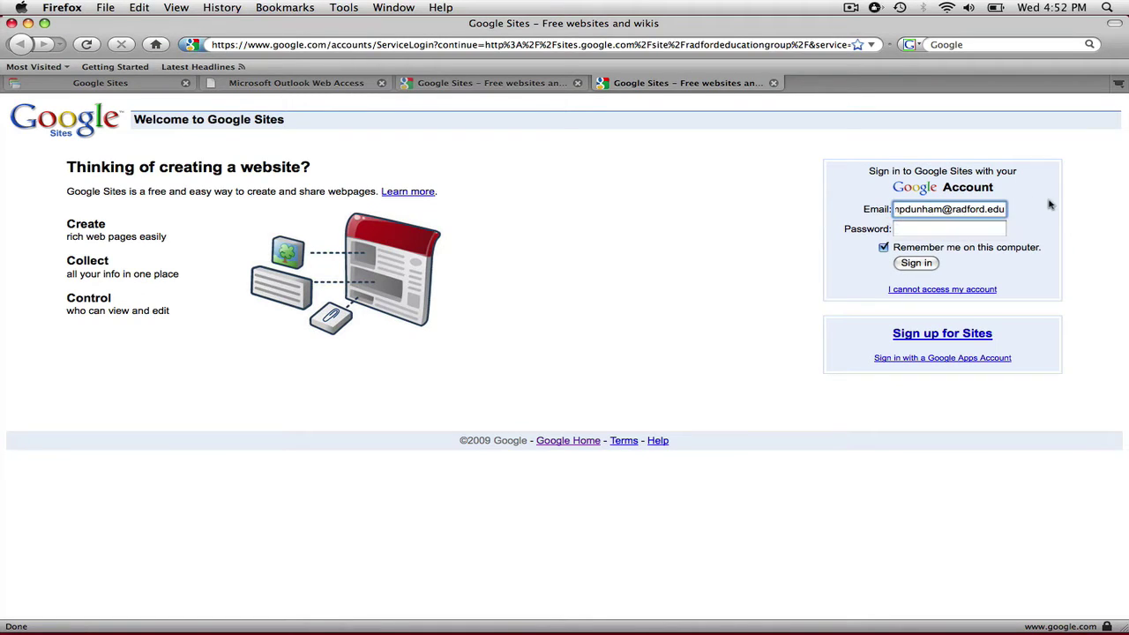
left_click(977, 228)
type("•••••••")
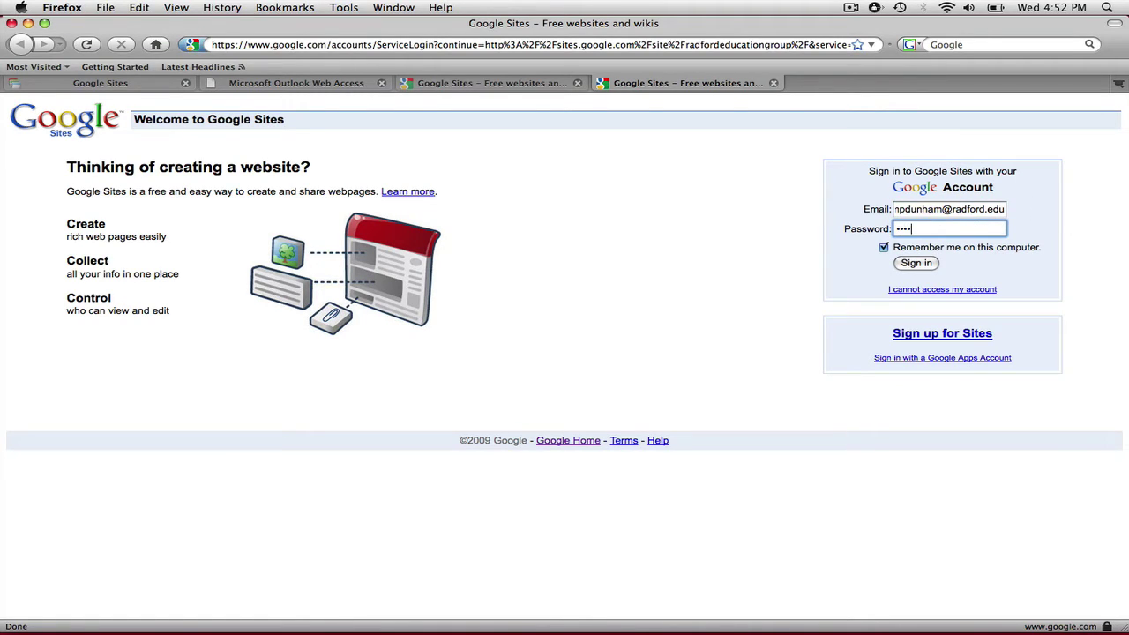
type("•")
key("Return")
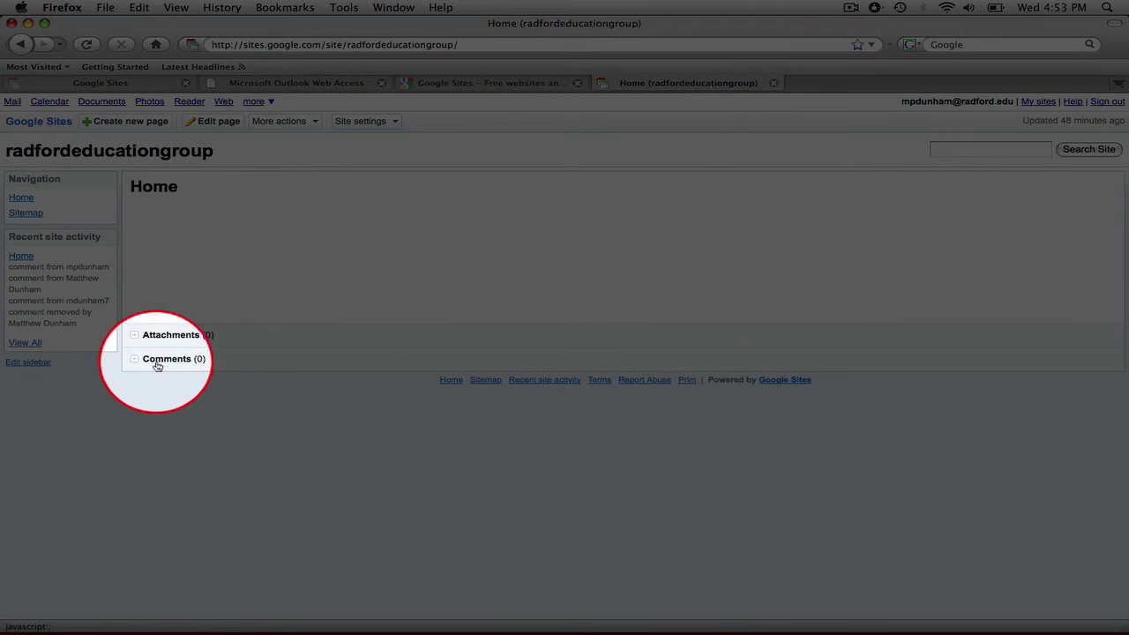
Step: Add the comment 'I like this site!' in the Home page's Comments section
left_click(146, 360)
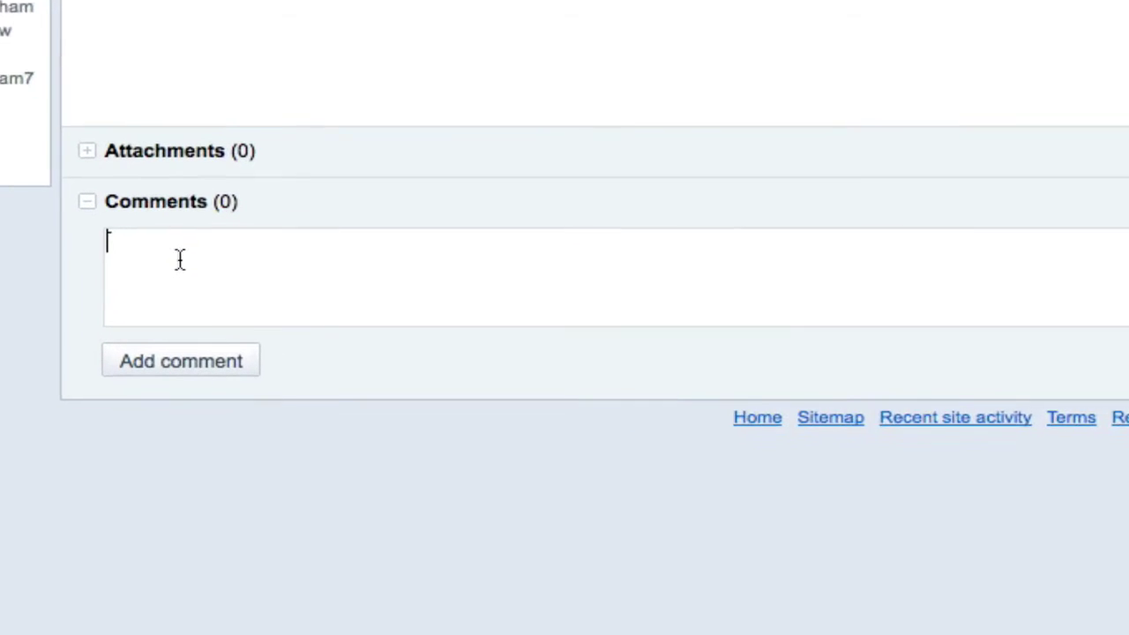
type("I like th")
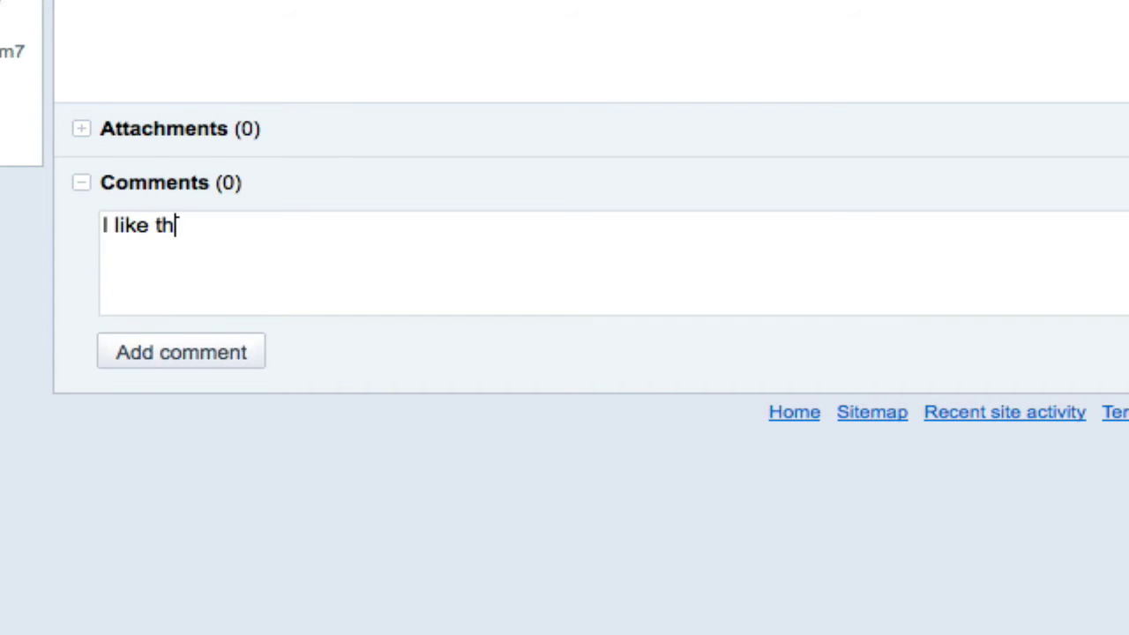
type("is site!")
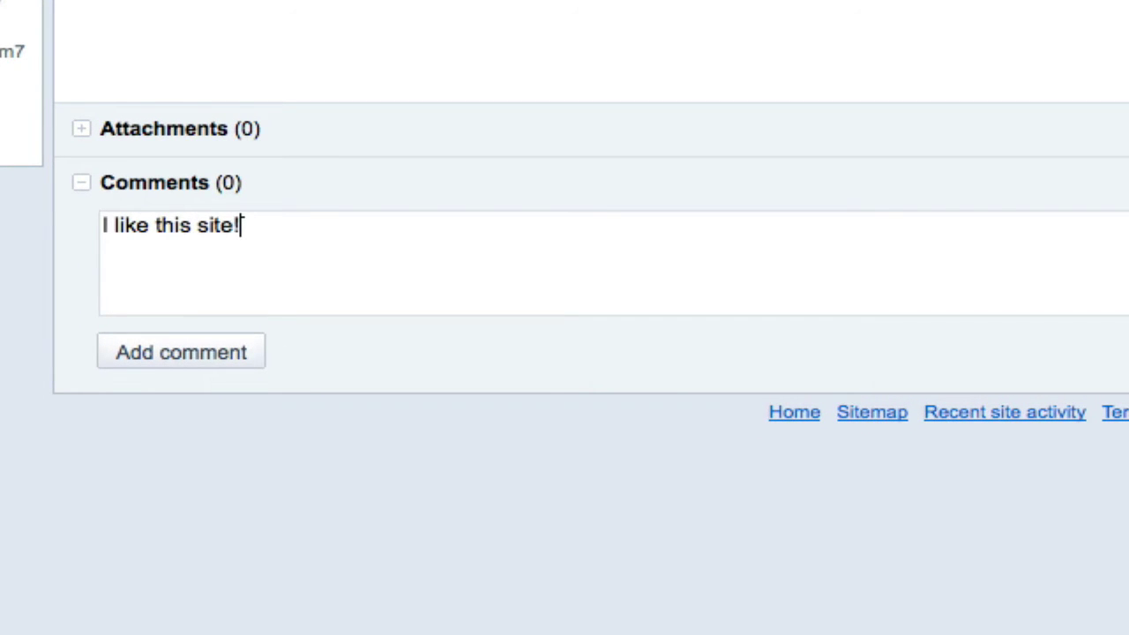
left_click(184, 360)
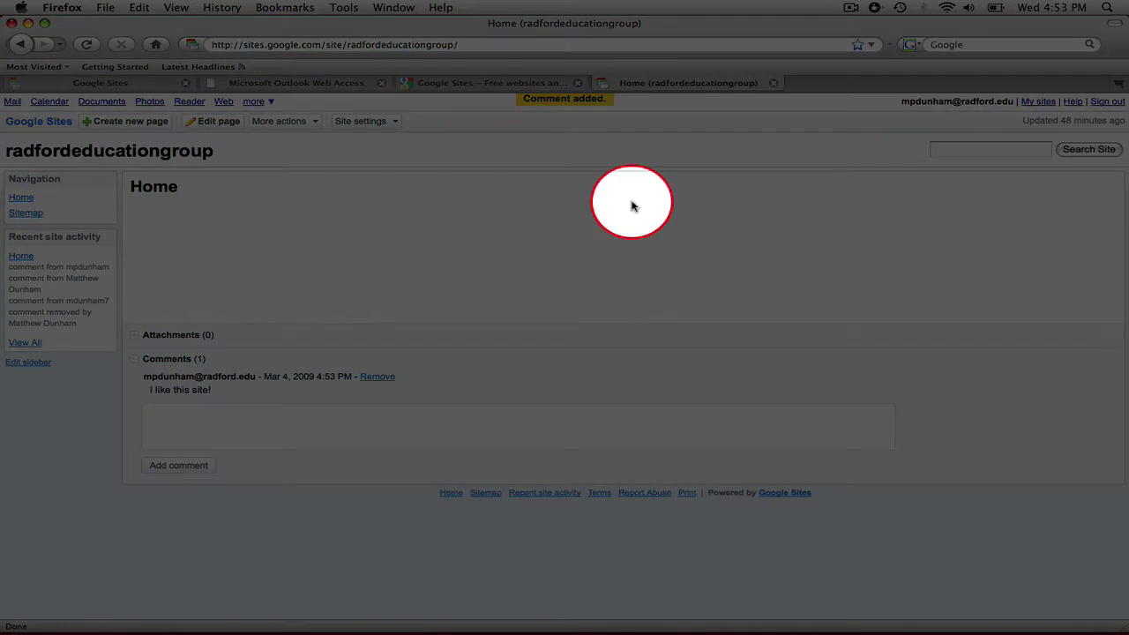
Step: Sign out and sign back in with the Gmail account's username and password
left_click(1109, 103)
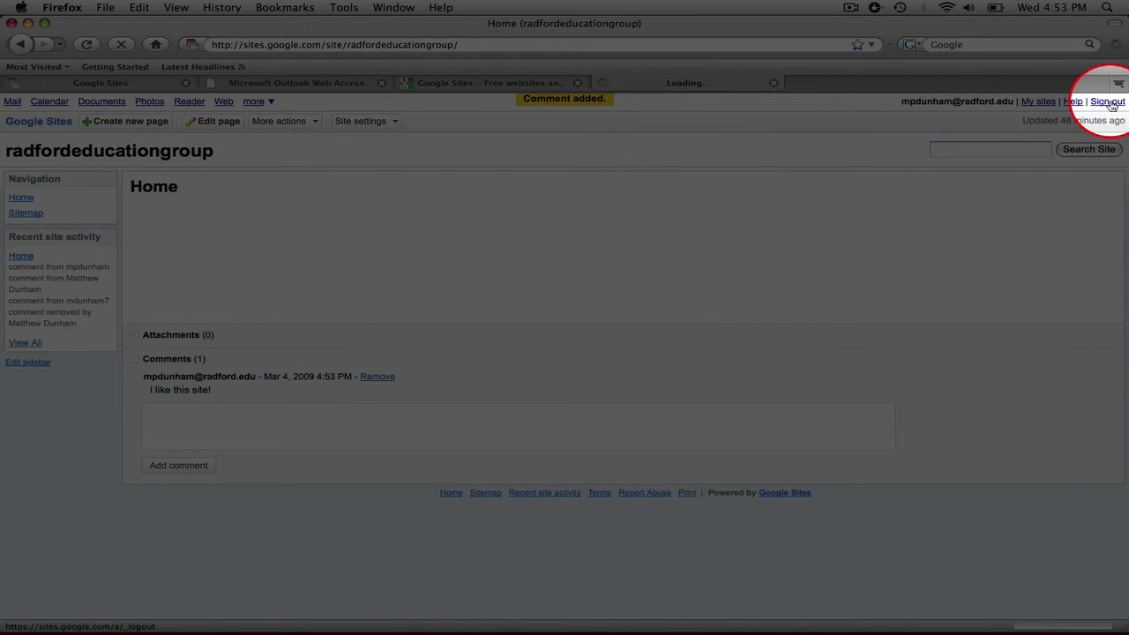
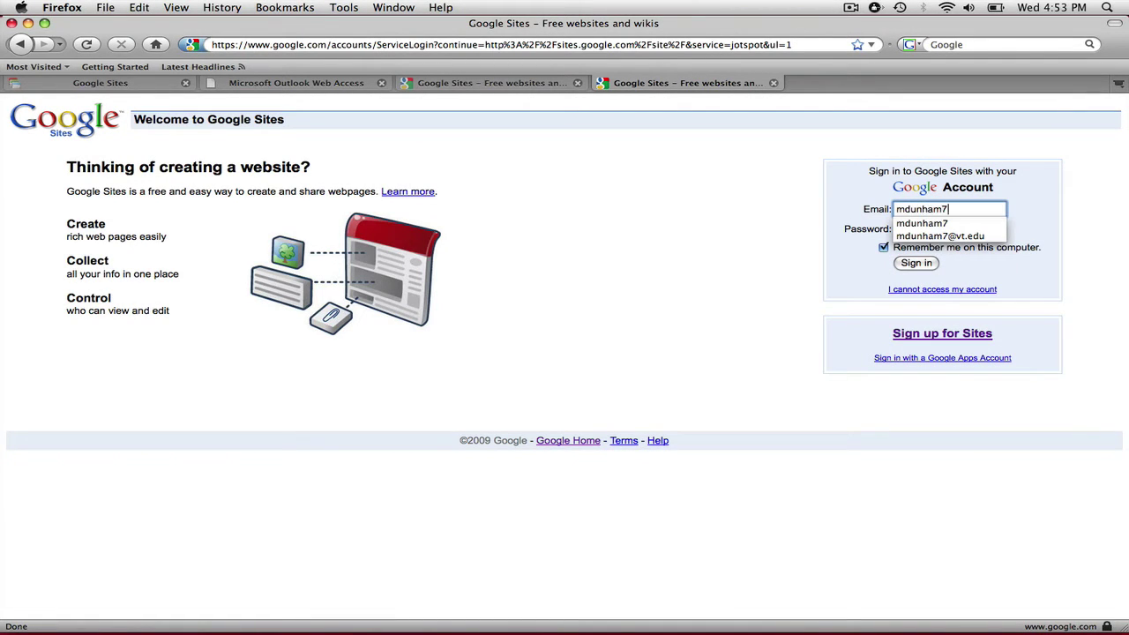
key("Tab")
type("********")
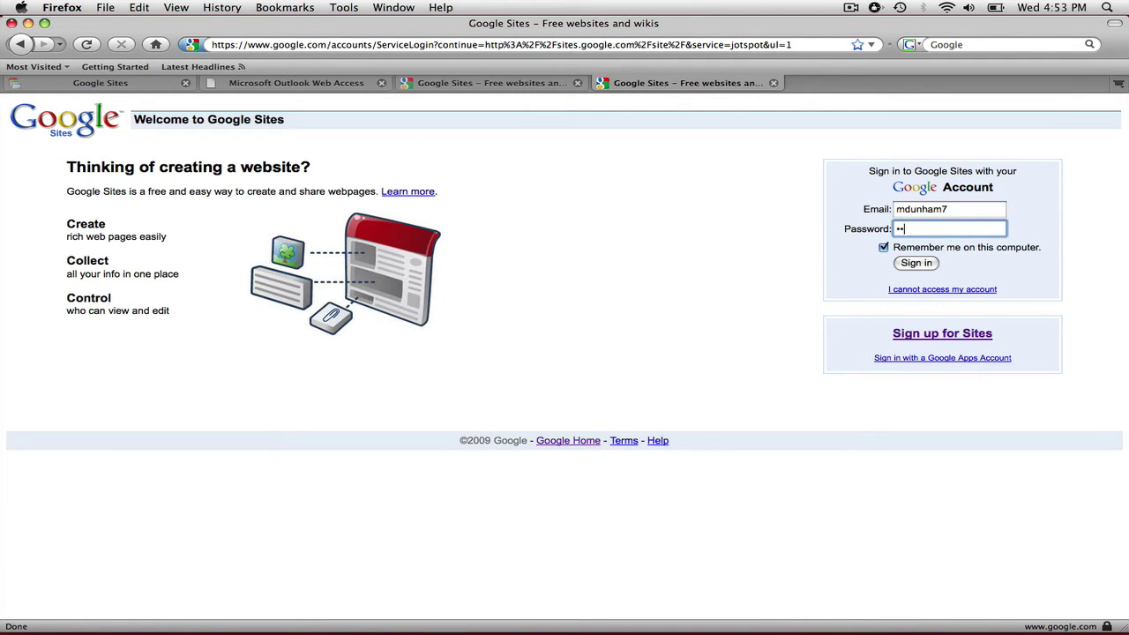
key("Return")
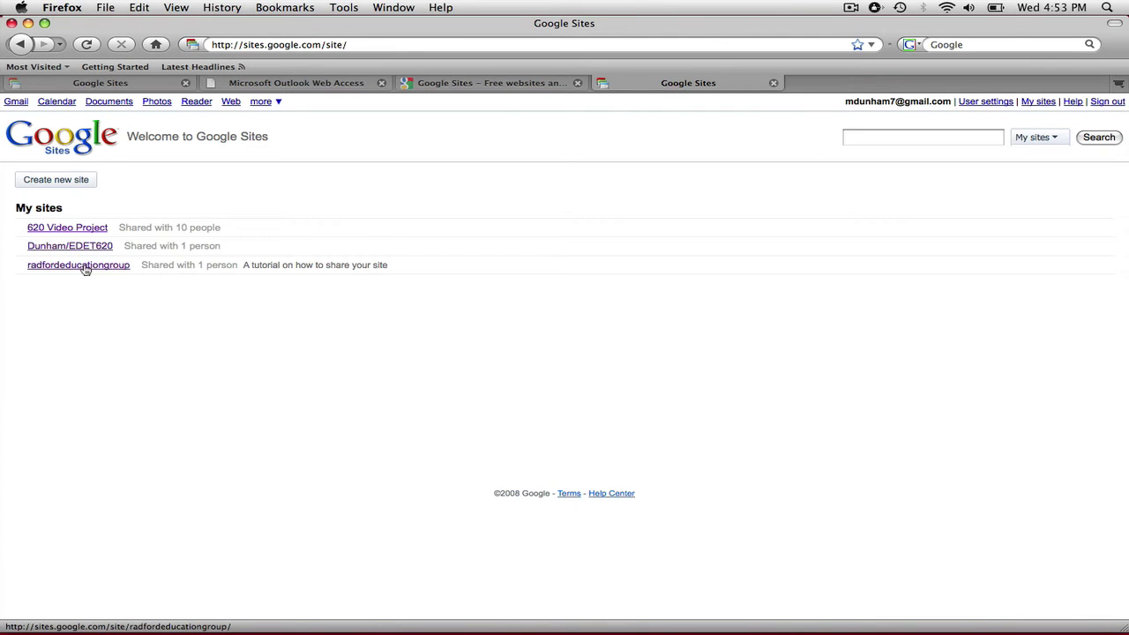
Step: Open radfordeducationgroup and post the reply comment 'Thanks!' on its Home page
left_click(84, 265)
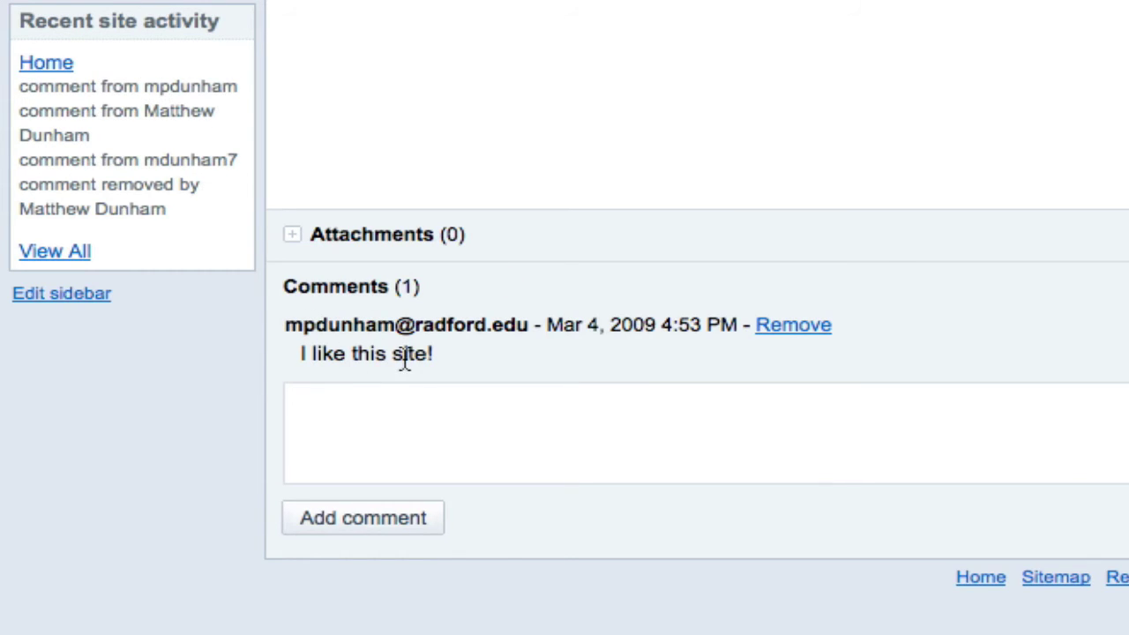
left_click(476, 419)
type("Thanks!")
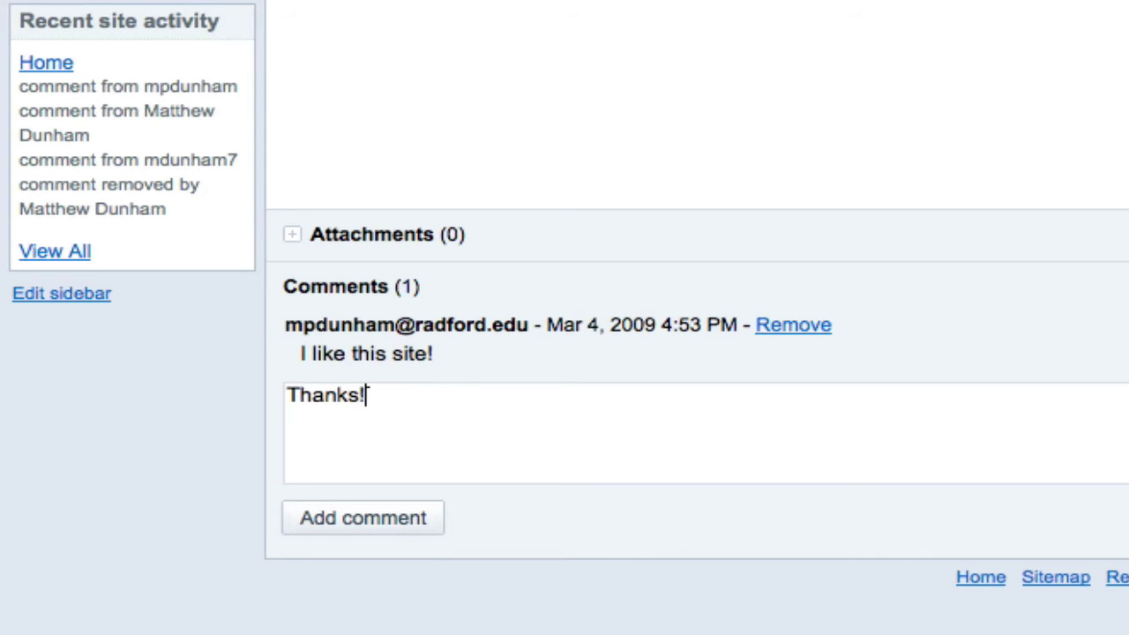
left_click(403, 522)
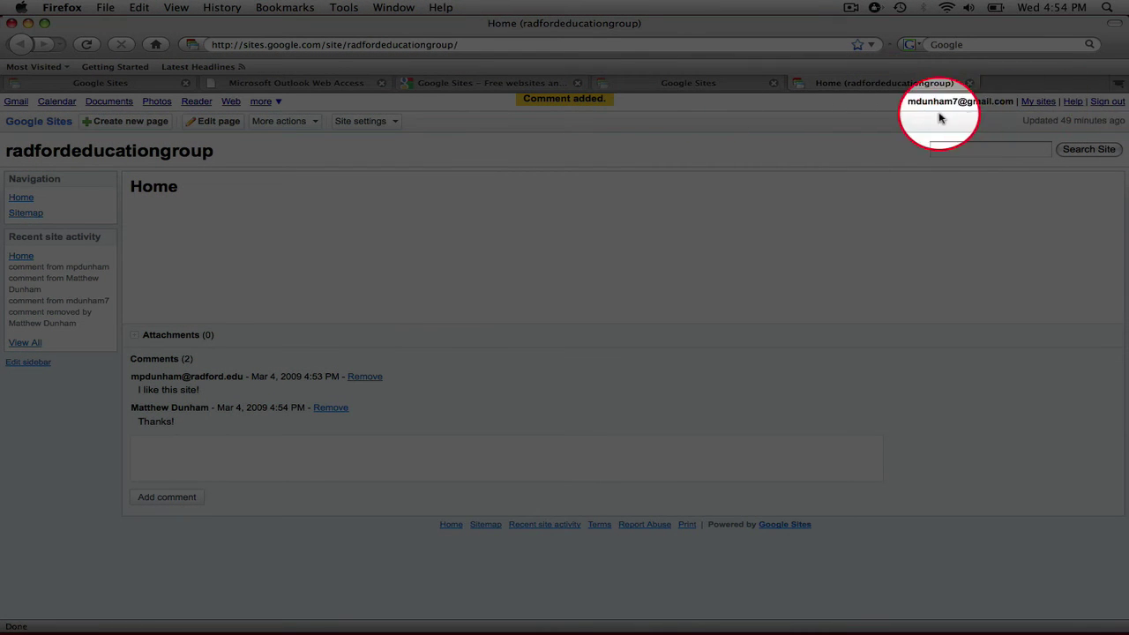
Step: Open the 620 Video Project site's Gmail page and scroll through its 21-comment discussion
left_click(1041, 102)
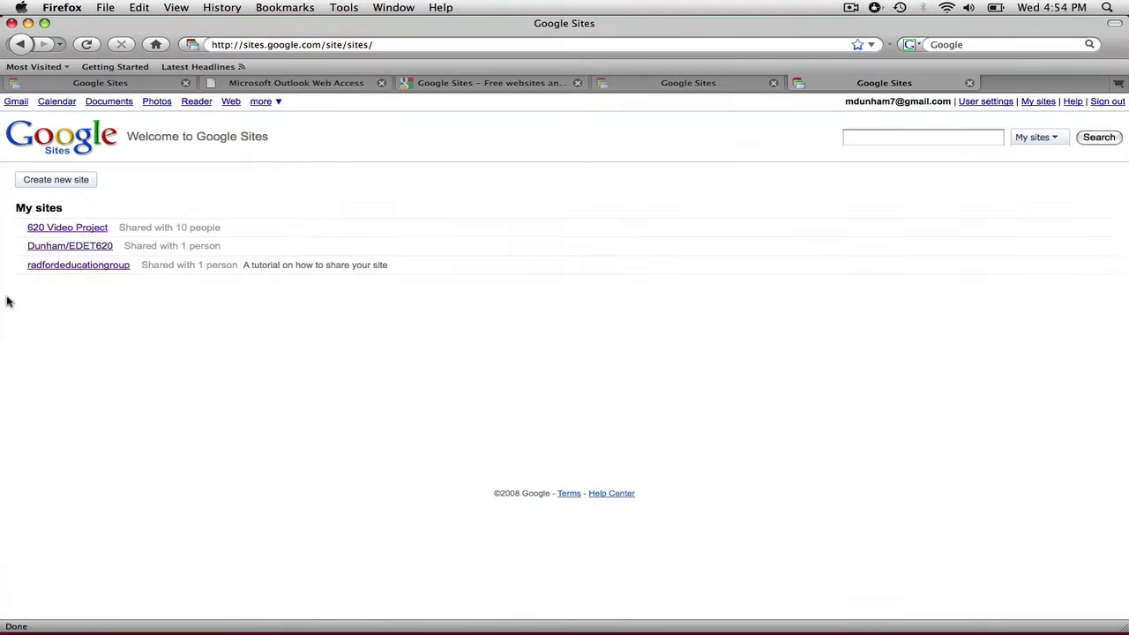
left_click(67, 229)
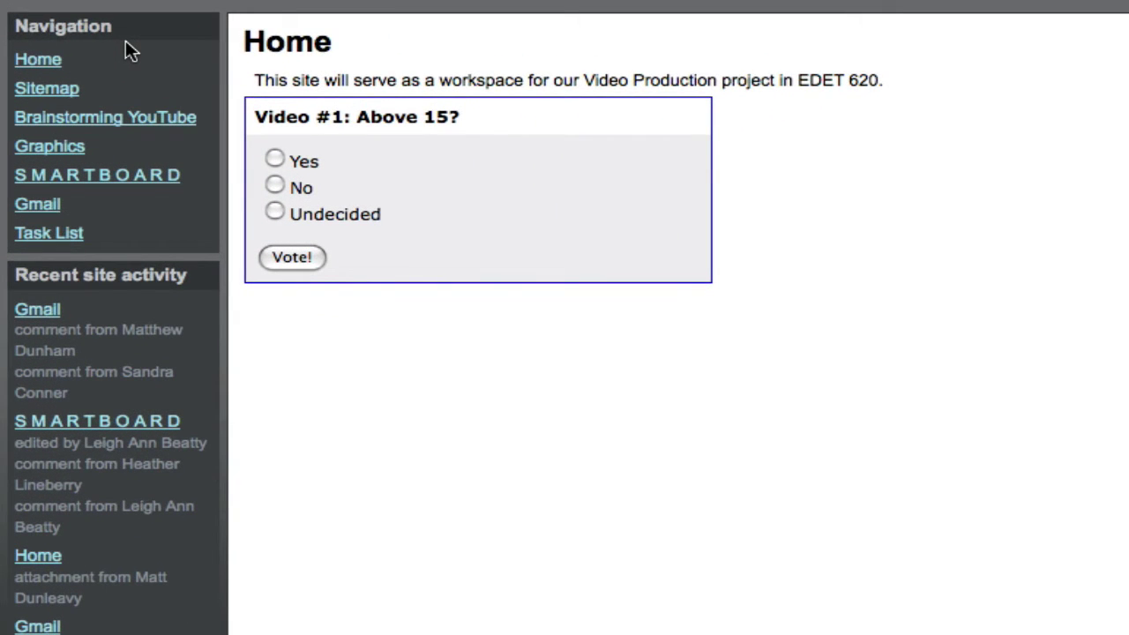
left_click(35, 313)
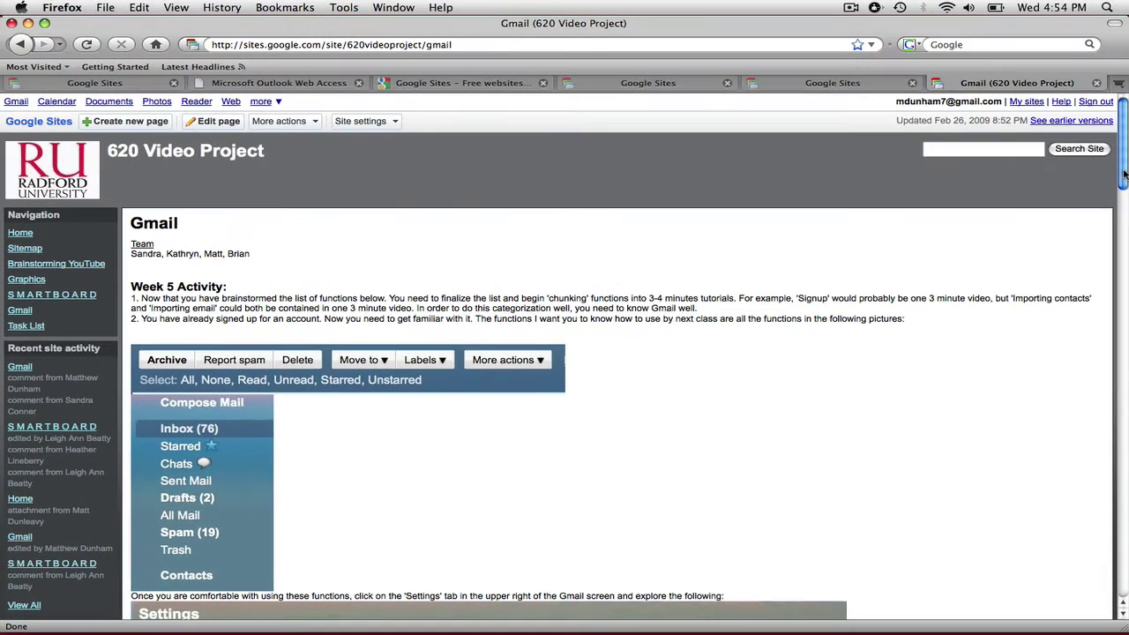
left_click_drag(1122, 151, 1120, 481)
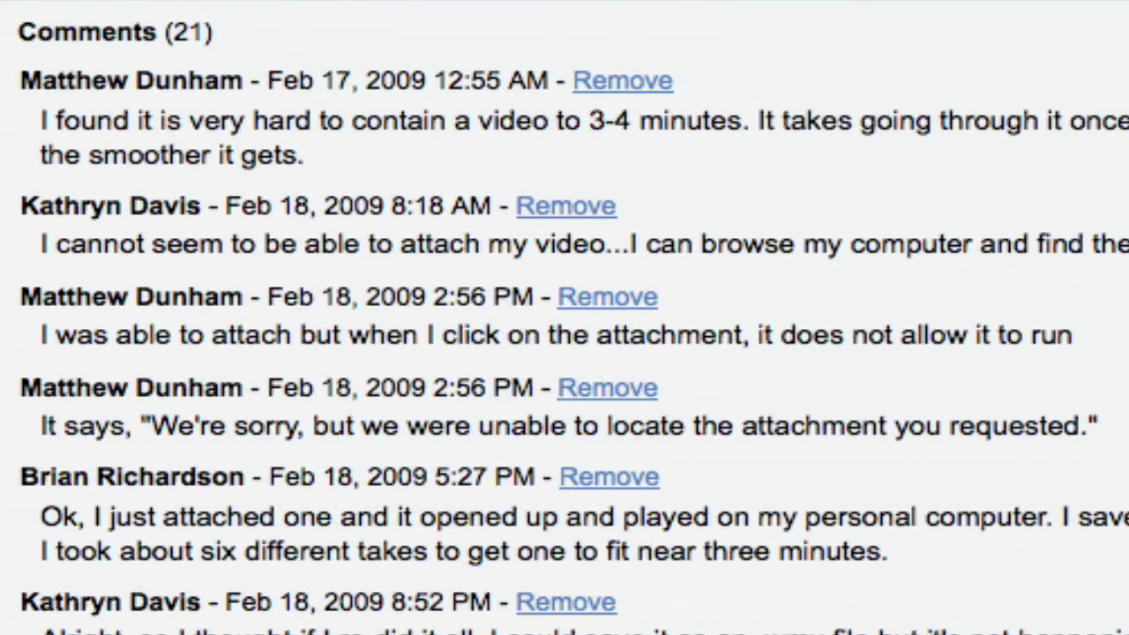
scroll(565, 318, "down", 10)
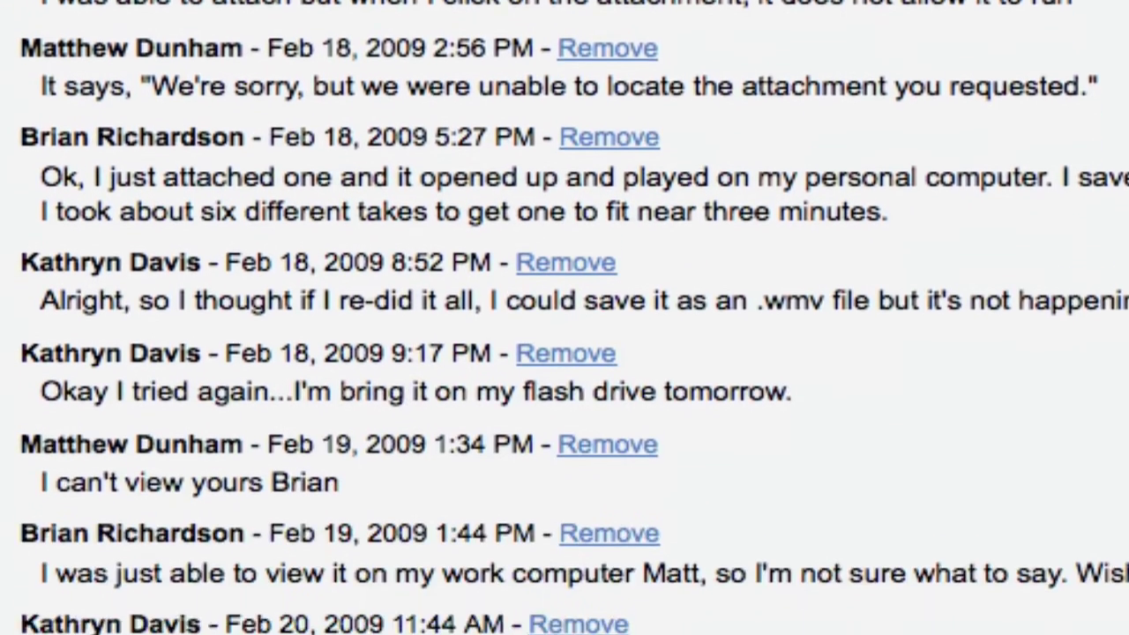
scroll(564, 318, "down", 5)
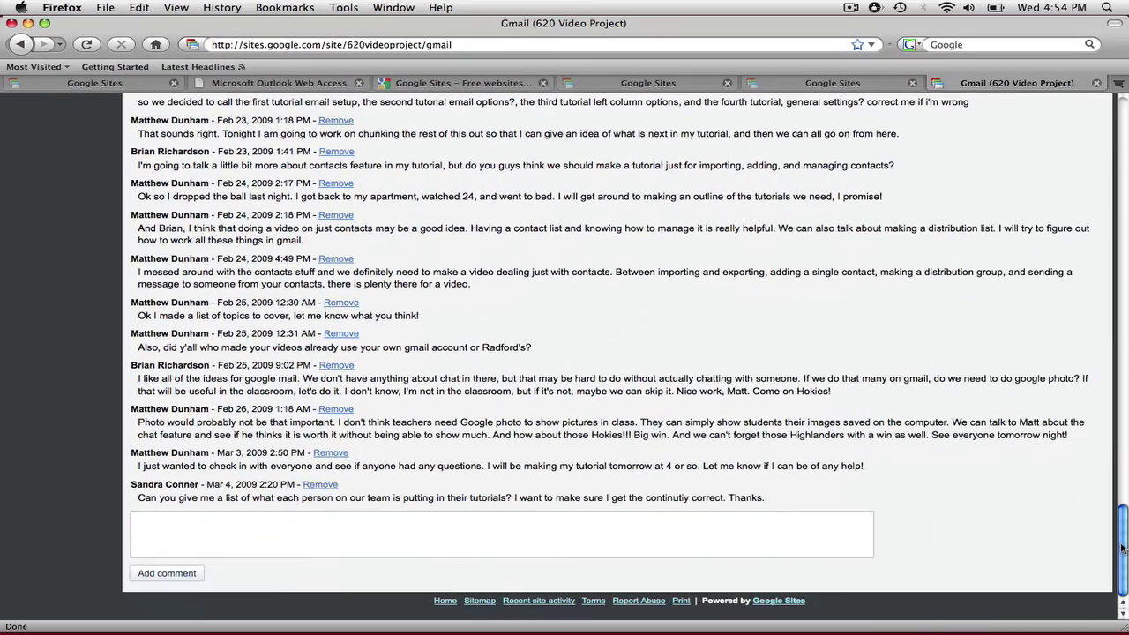
left_click_drag(1123, 549, 1122, 141)
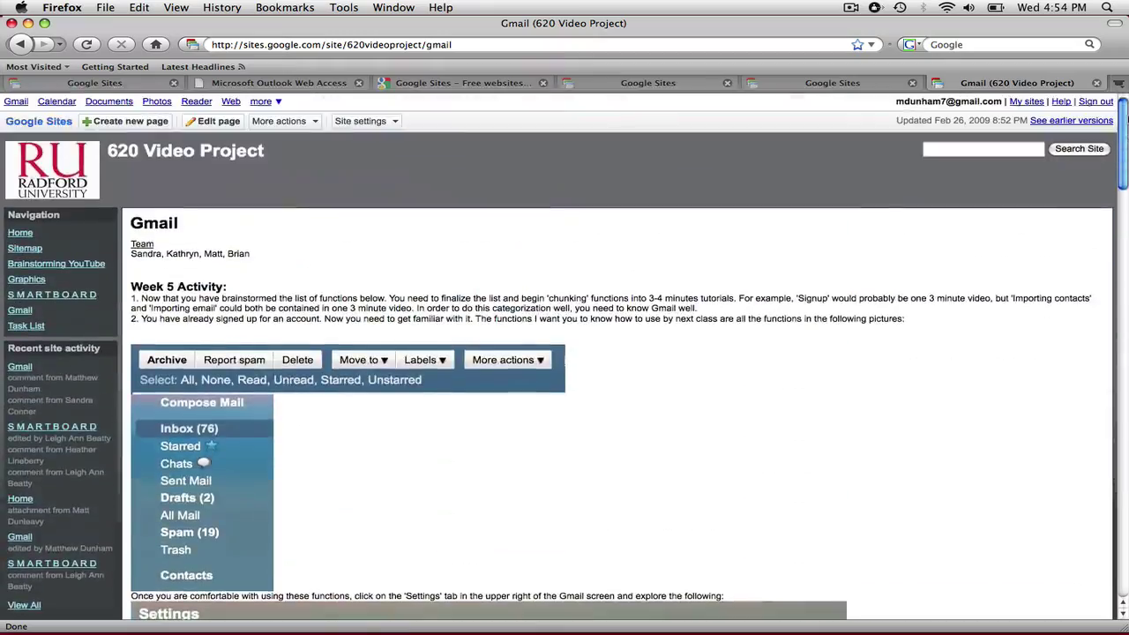